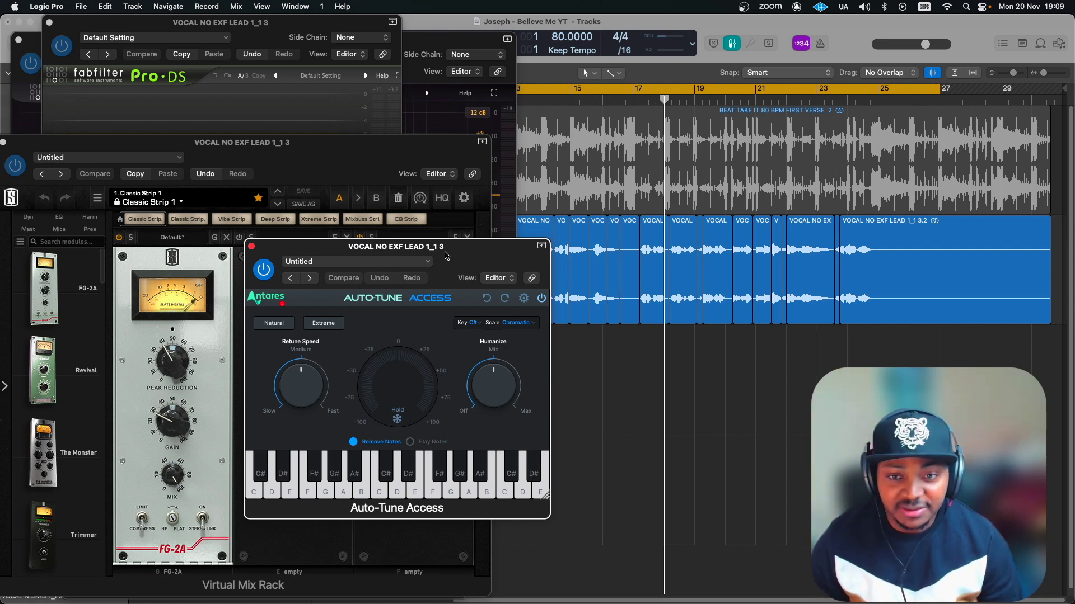
Close the Auto-Tune Access and Pro-DS plugin windows on the lead vocal.
drag(446, 256, 366, 225)
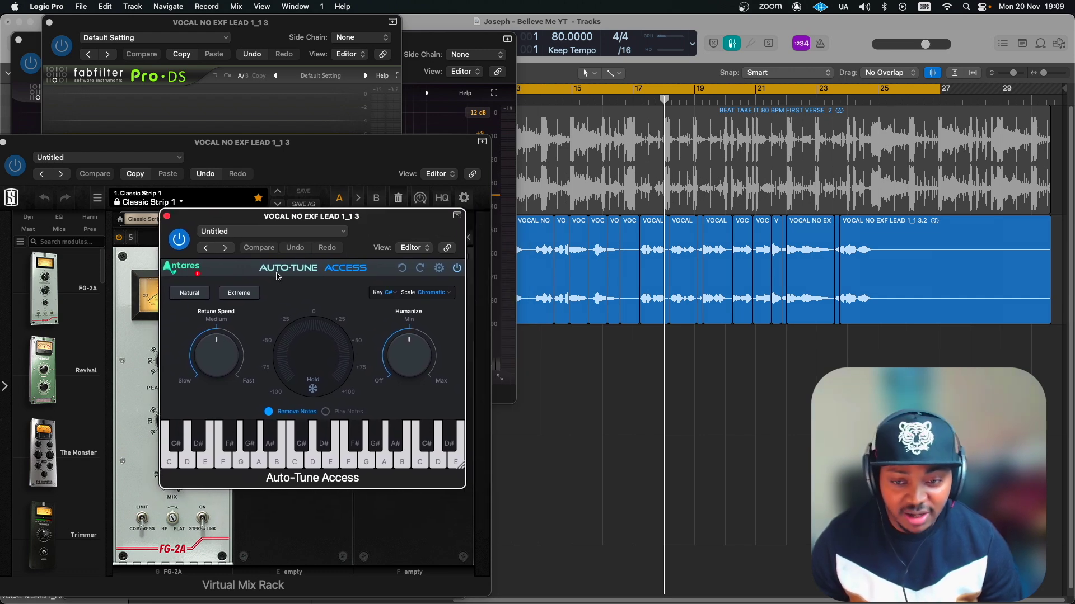
click(167, 217)
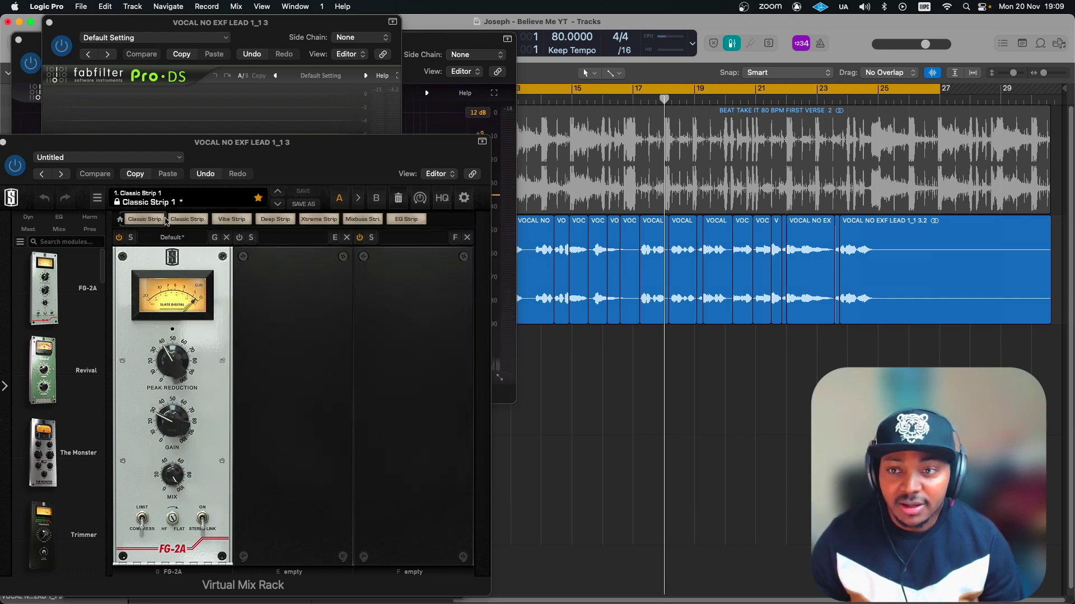
click(234, 41)
drag(246, 85, 260, 135)
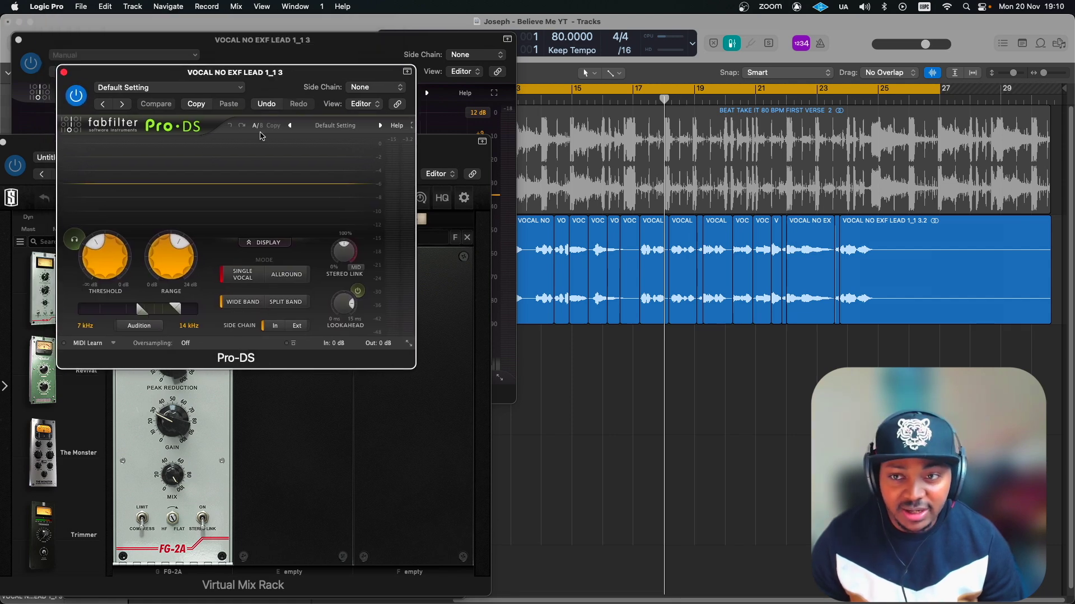
click(65, 73)
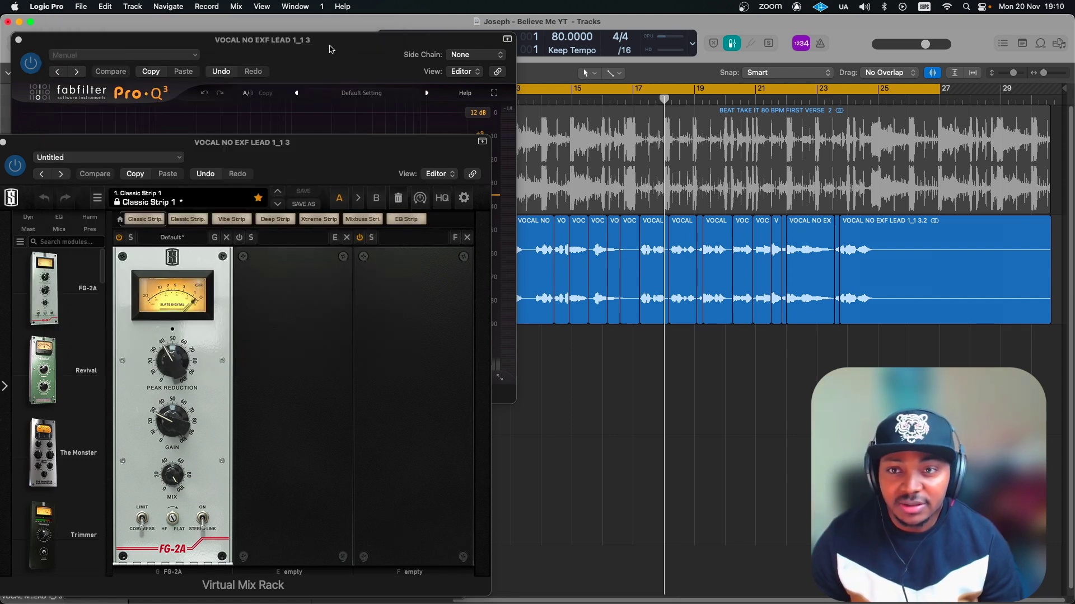
Close the remaining Pro-Q 3, Virtual Mix Rack and Fresh Air windows.
drag(329, 49, 343, 72)
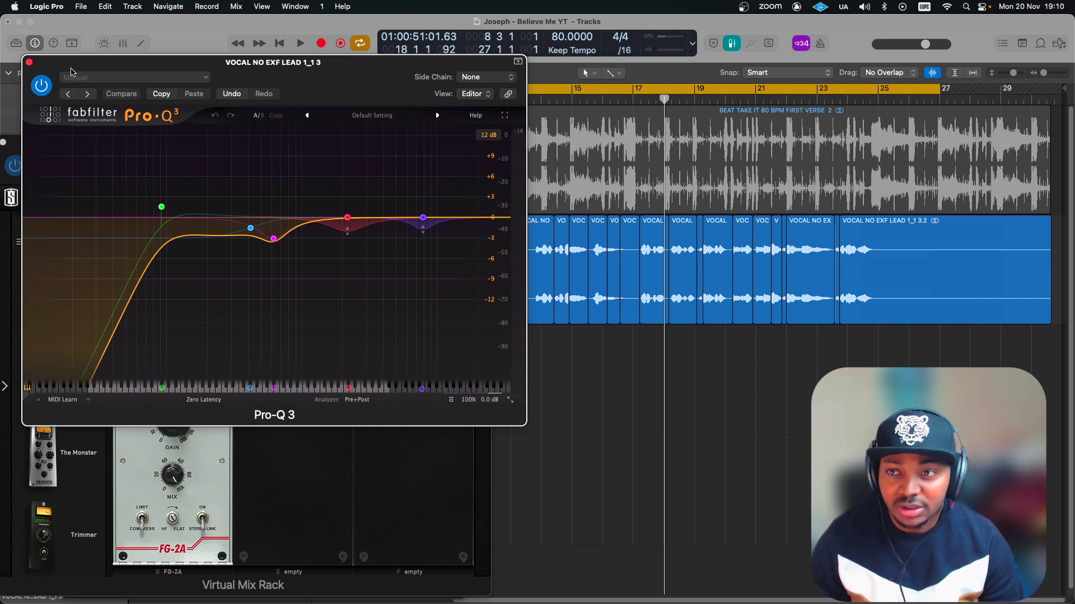
click(30, 63)
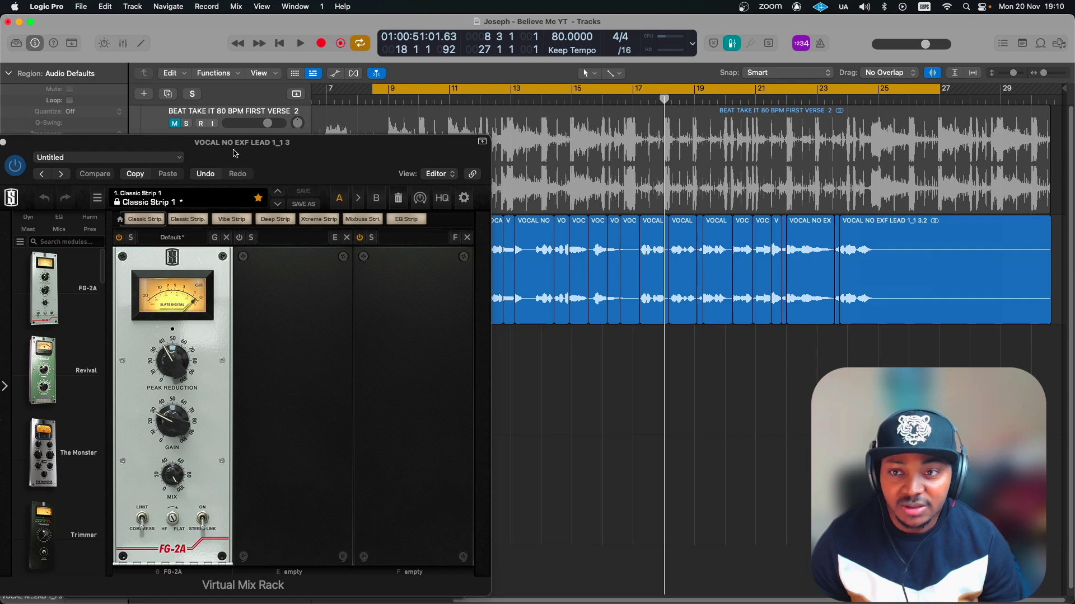
drag(235, 152, 249, 76)
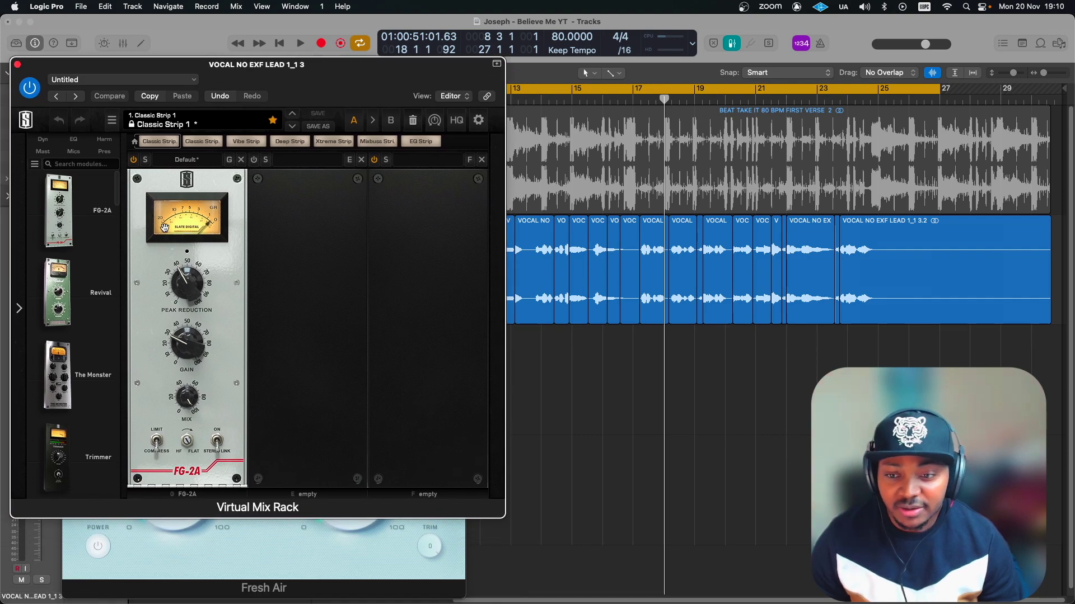
click(18, 65)
drag(255, 234, 244, 137)
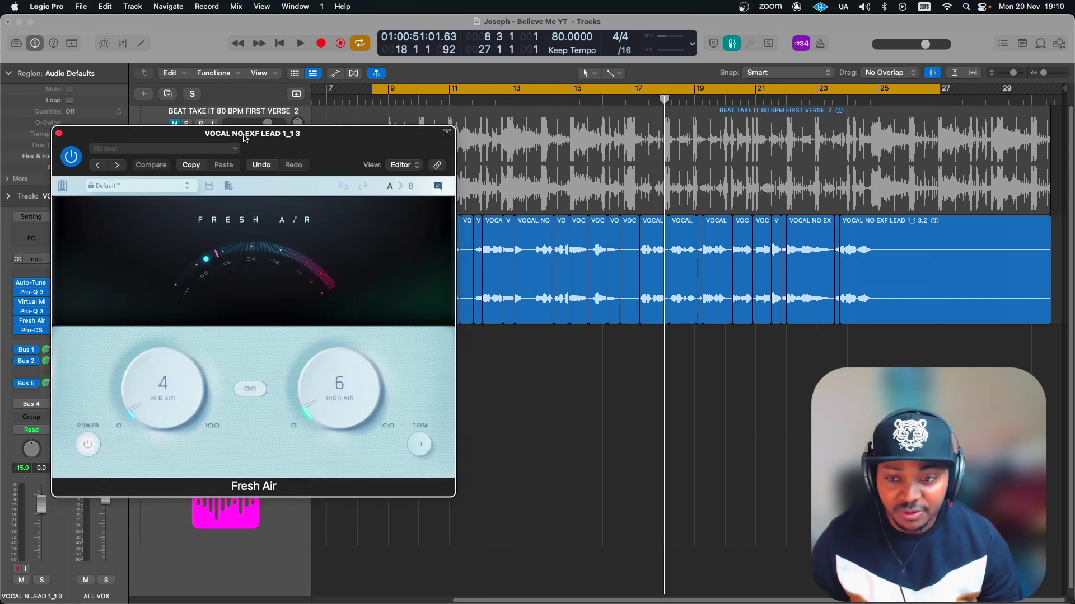
click(58, 134)
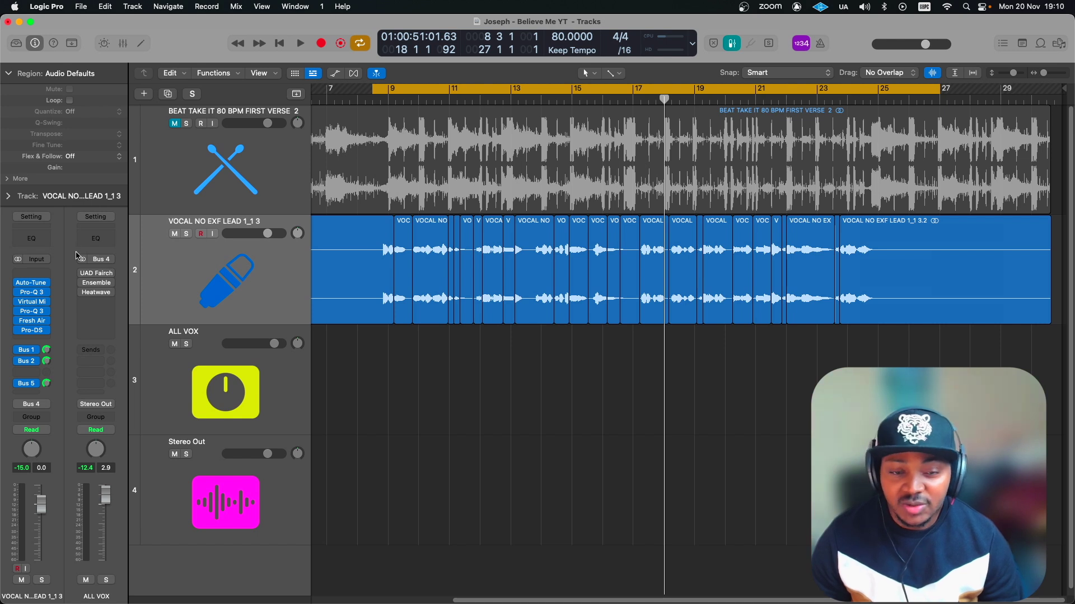
Check the vocal's Bus 1 send options, then open the Auto-Tune Access insert.
click(31, 351)
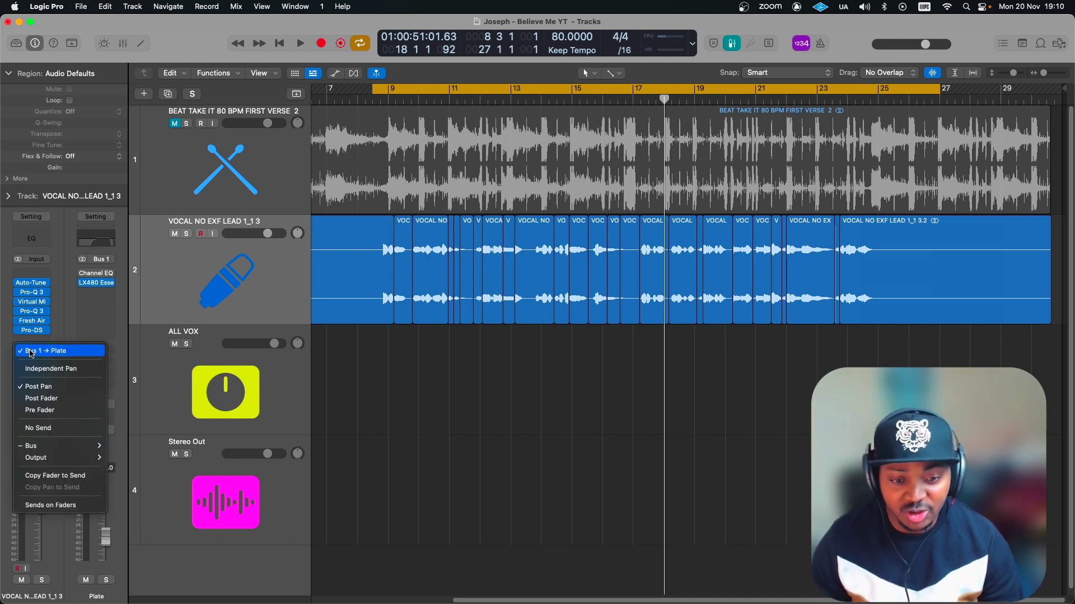
click(115, 326)
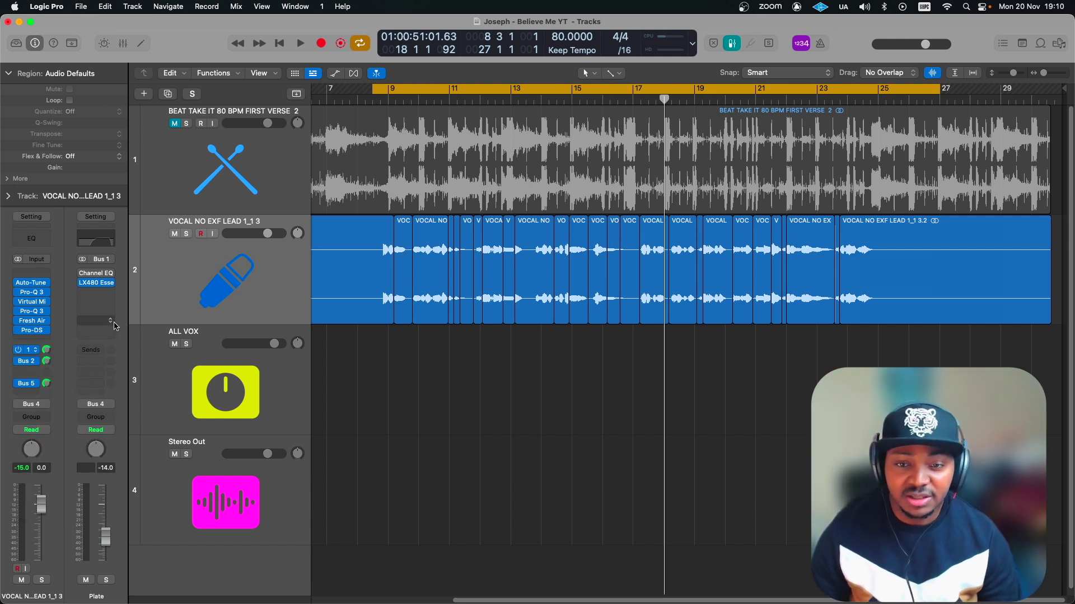
click(29, 283)
click(126, 254)
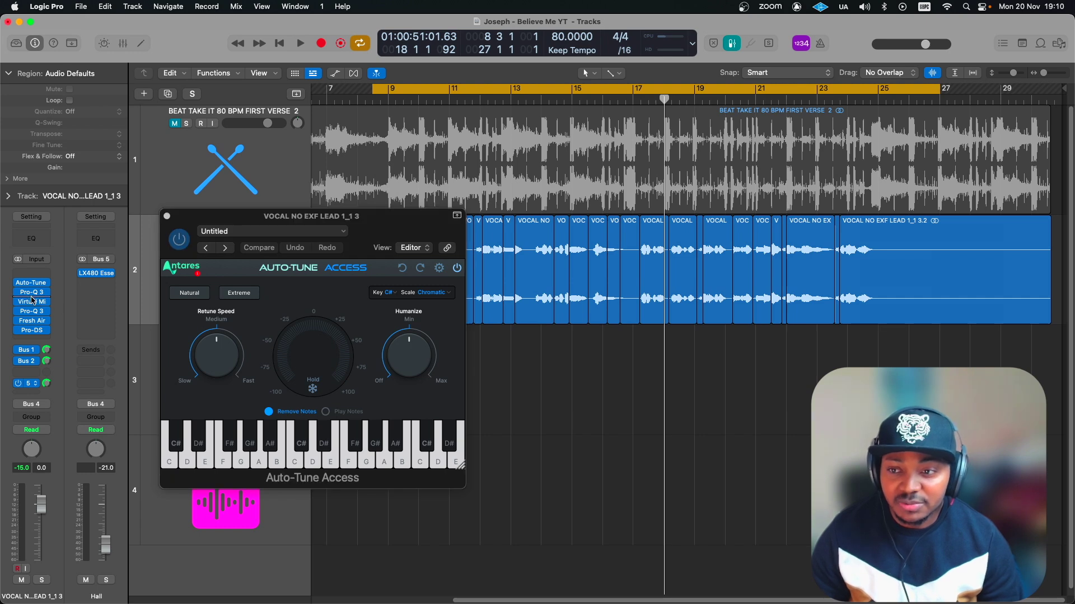
drag(22, 325, 42, 307)
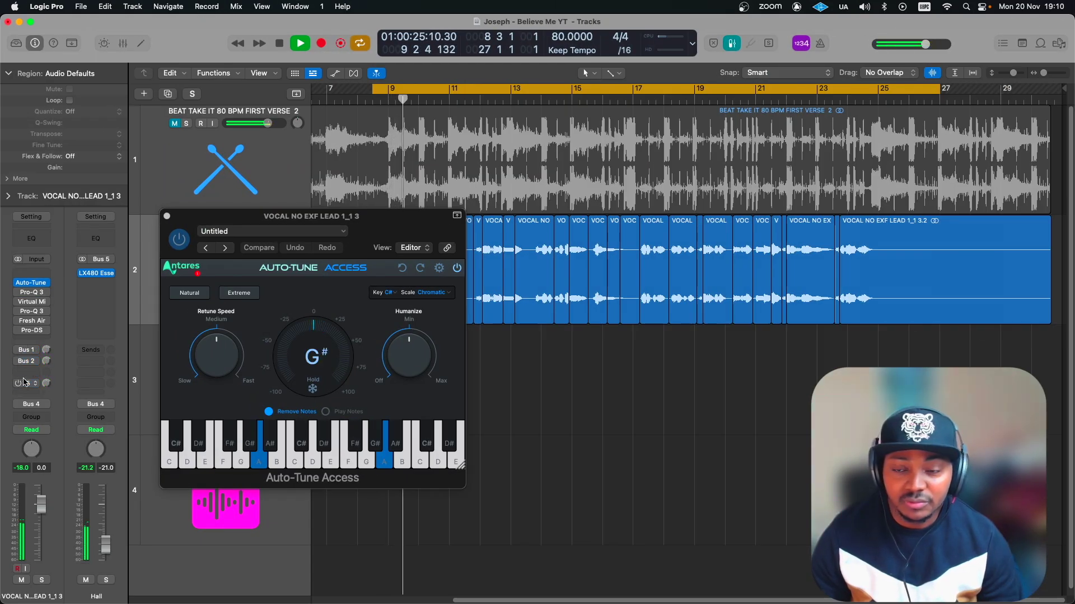
Bypass and re-engage Auto-Tune during playback, then close its window.
click(178, 241)
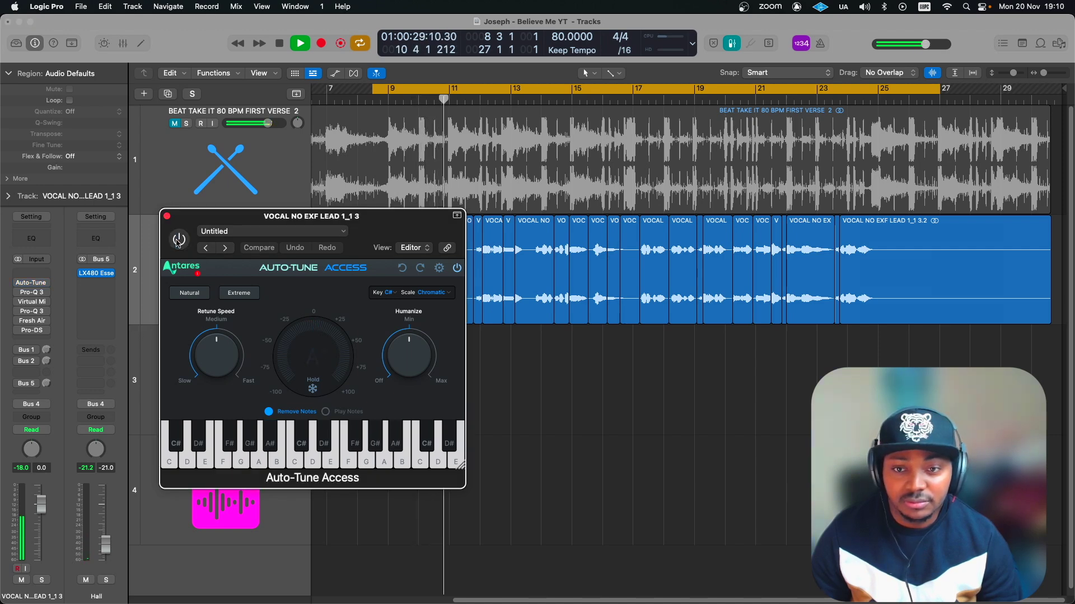
click(178, 241)
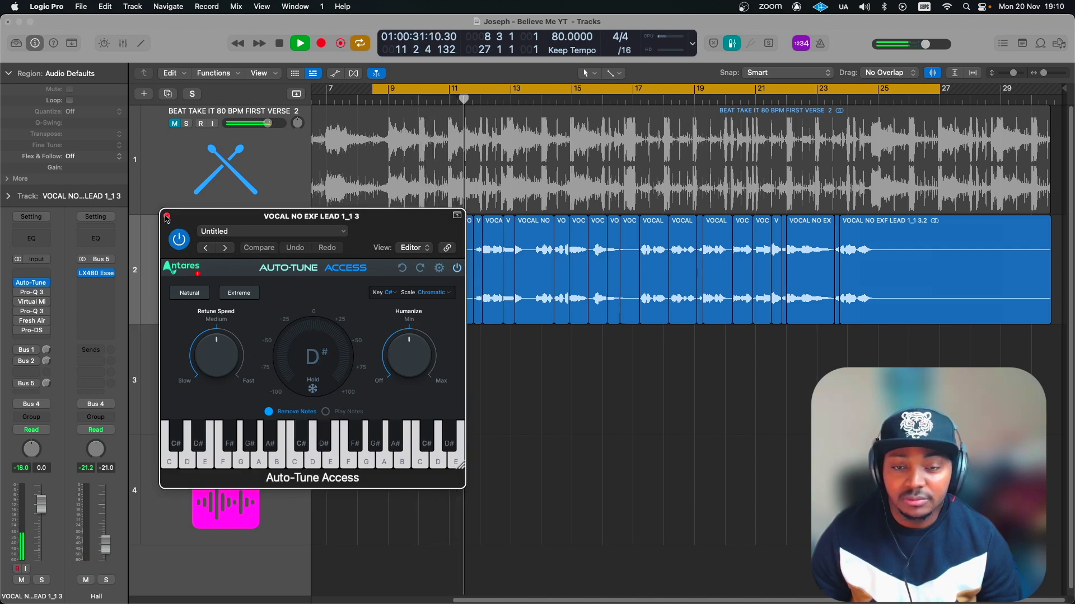
drag(267, 219, 233, 204)
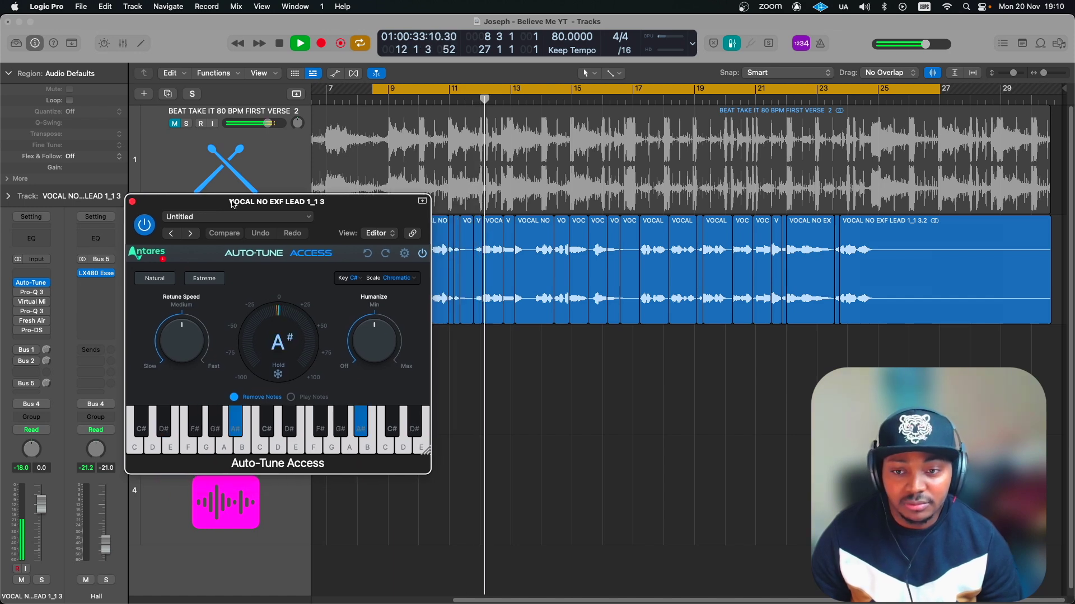
click(132, 201)
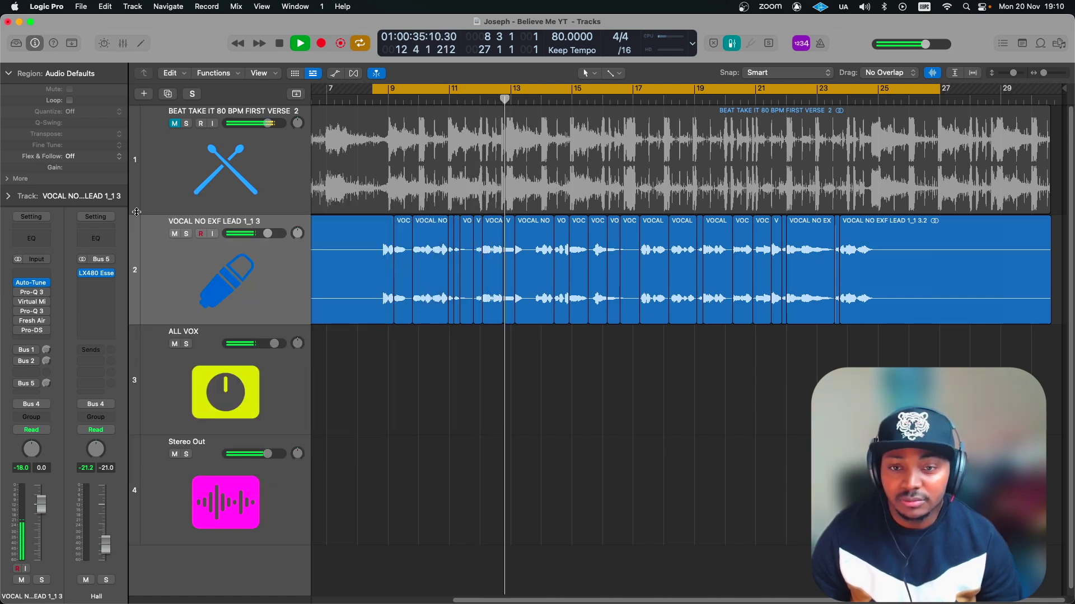
Play the vocal through its Pro-Q 3 low cut, then switch on the FG-2A in Virtual Mix Rack.
key(space)
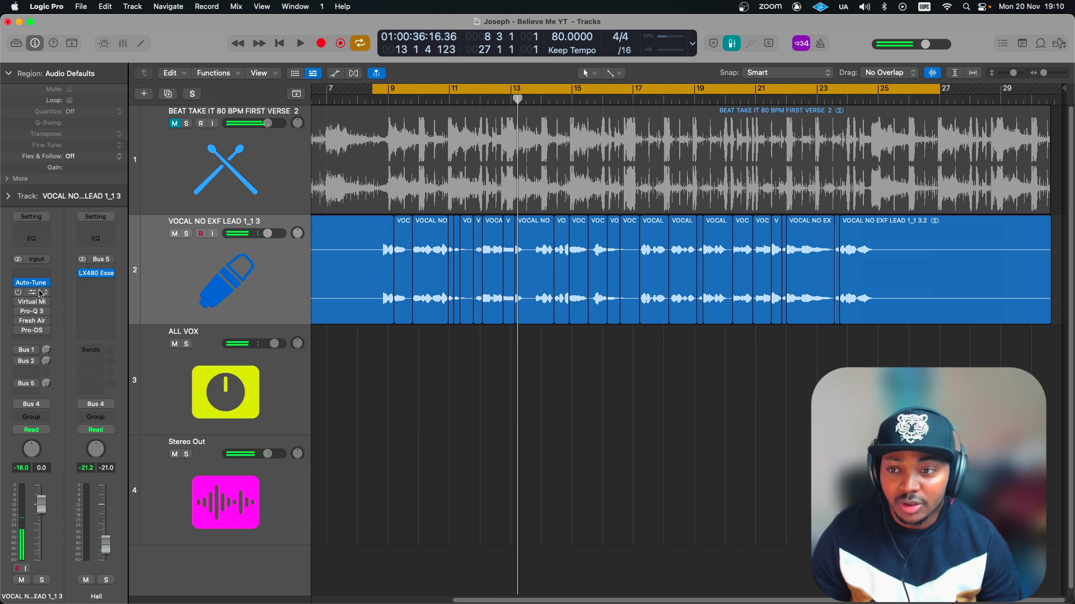
click(32, 293)
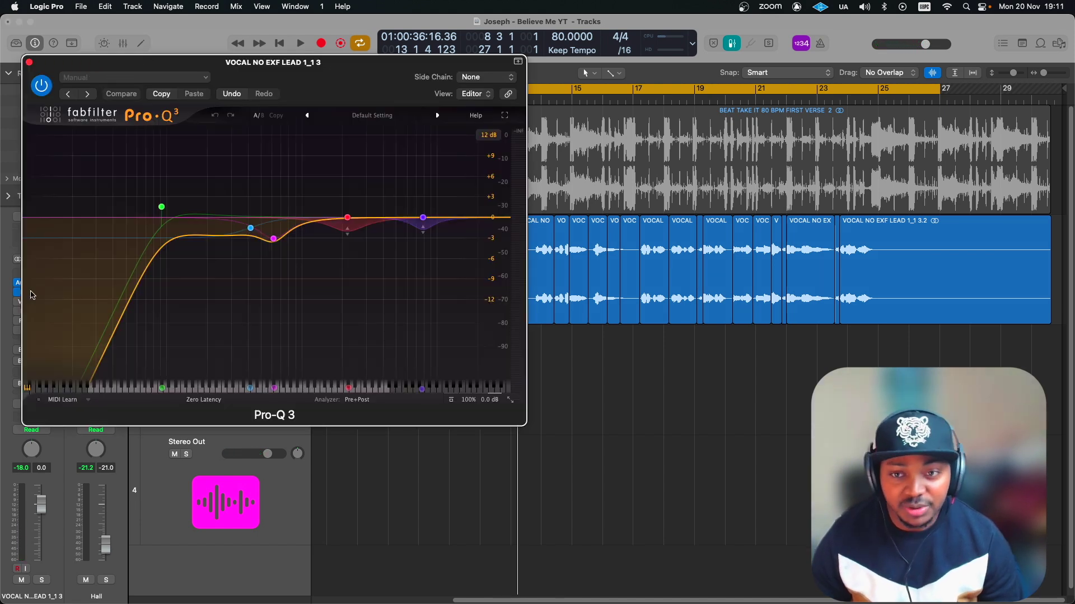
key(space)
drag(224, 63, 240, 64)
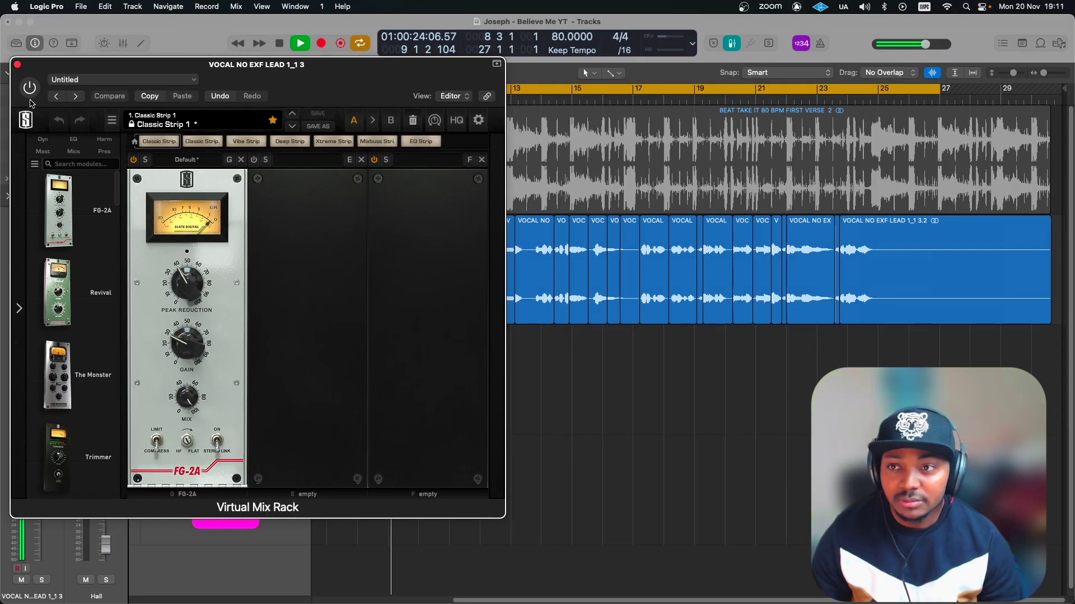
click(30, 87)
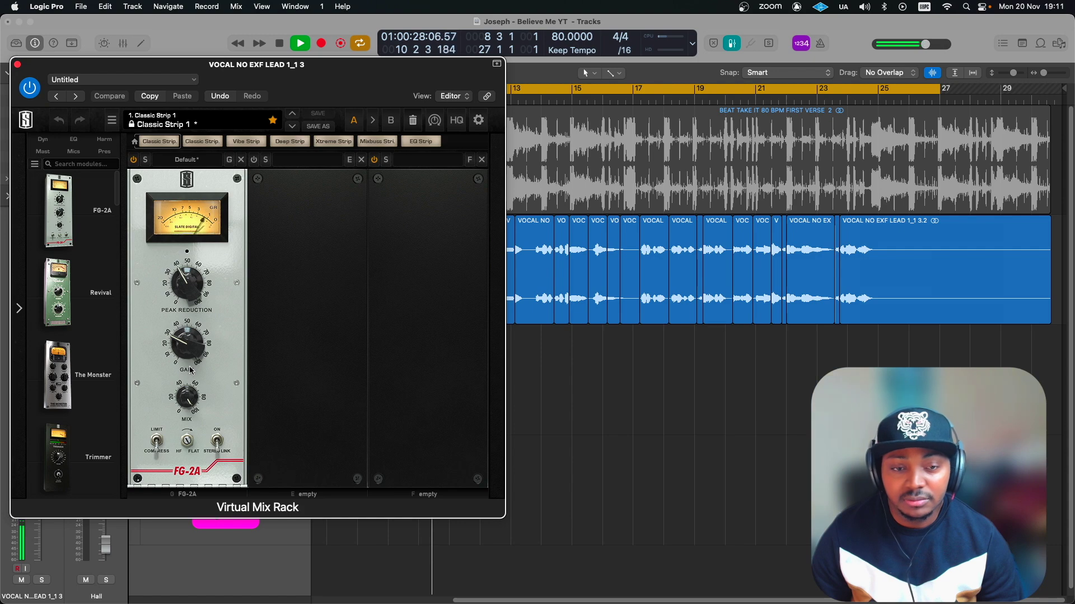
click(17, 65)
key(space)
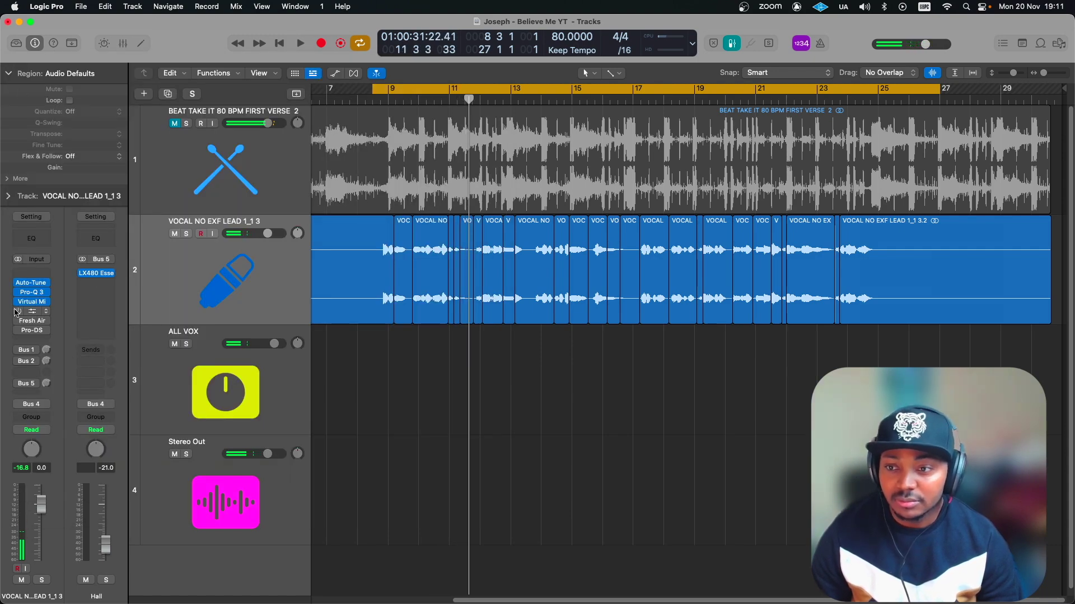
click(32, 311)
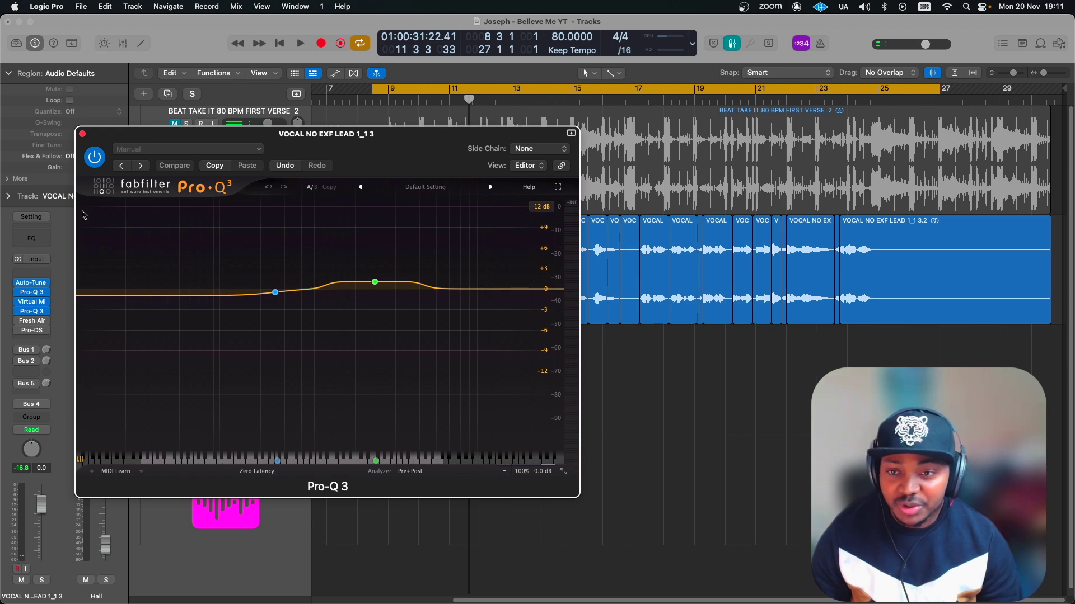
click(83, 135)
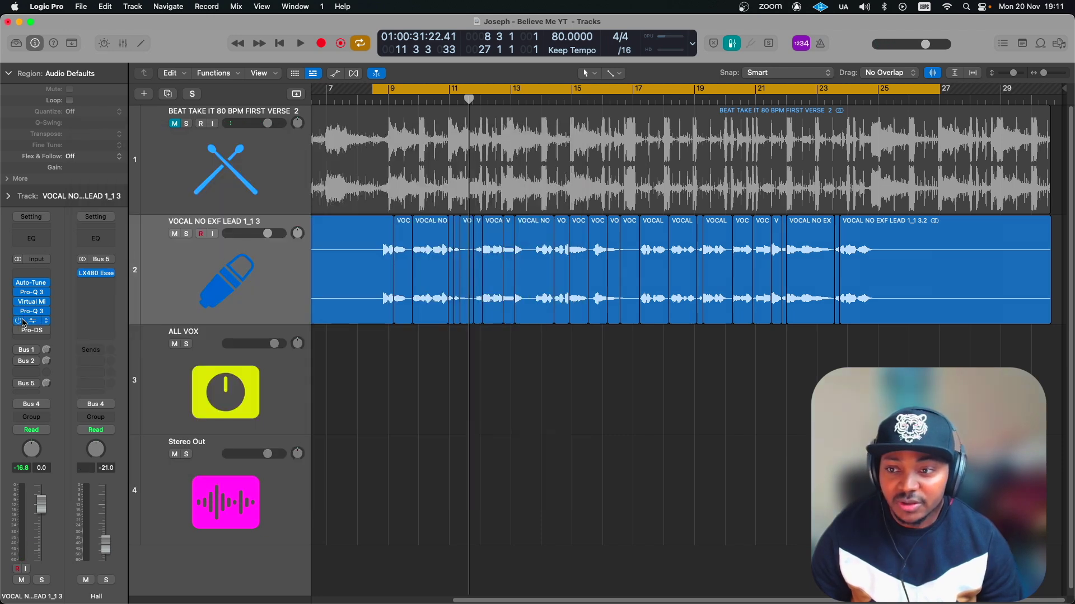
click(23, 322)
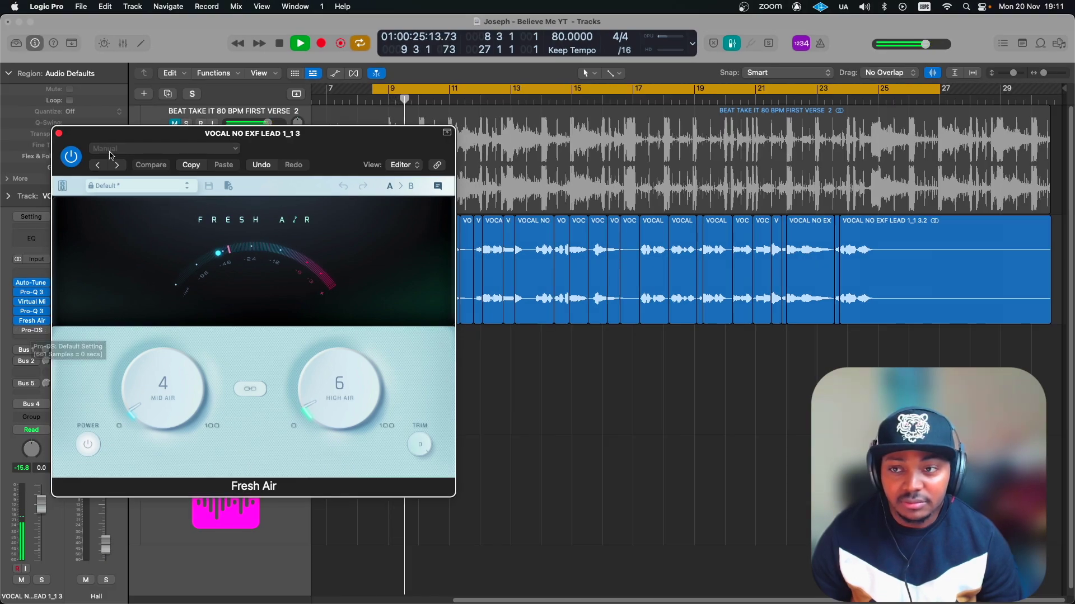
click(59, 134)
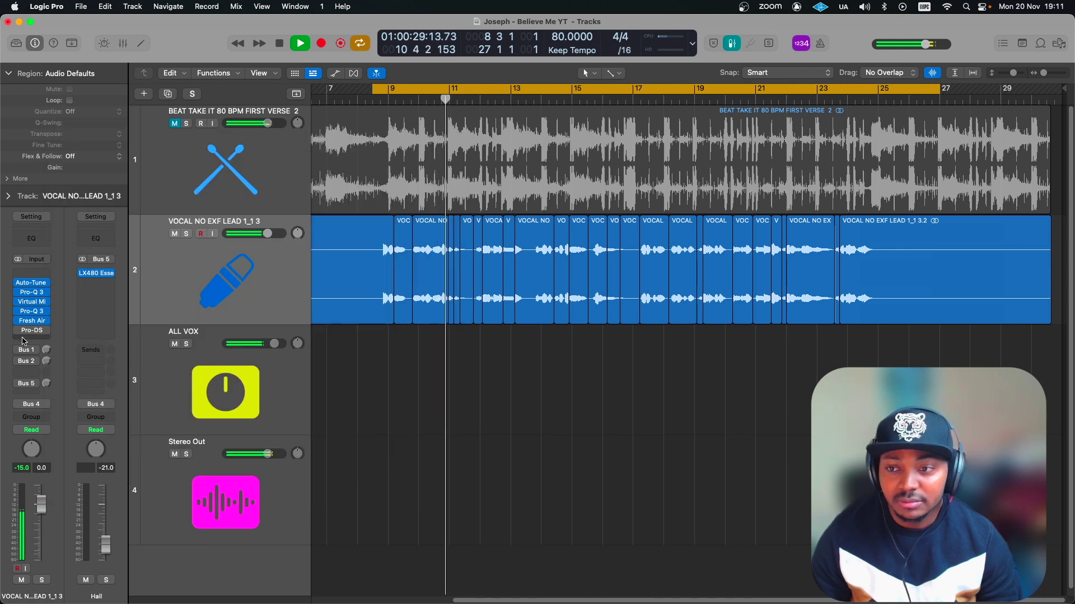
click(39, 330)
key(space)
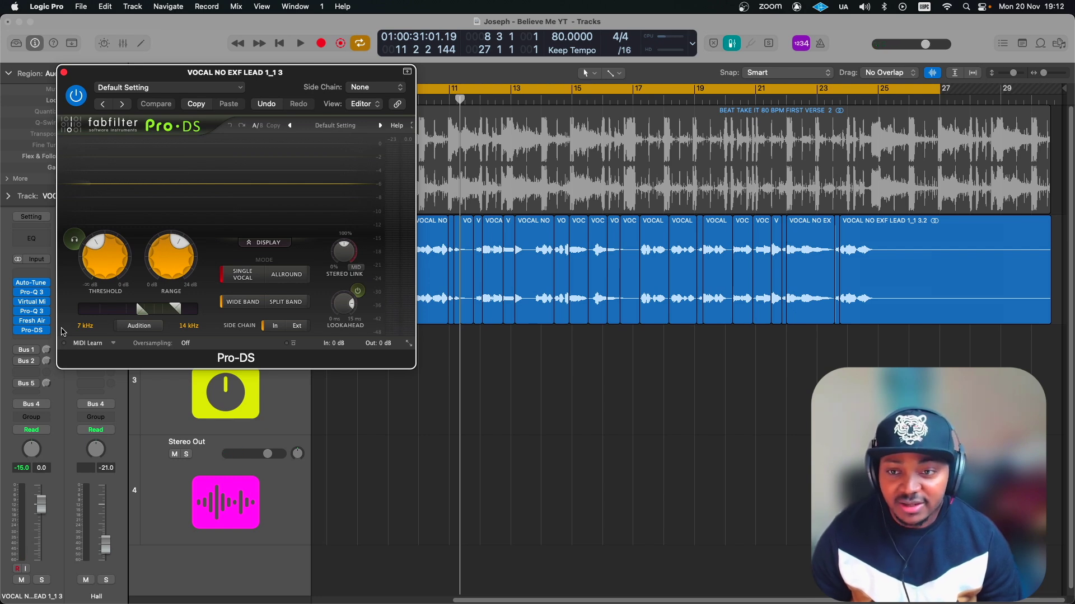
key(space)
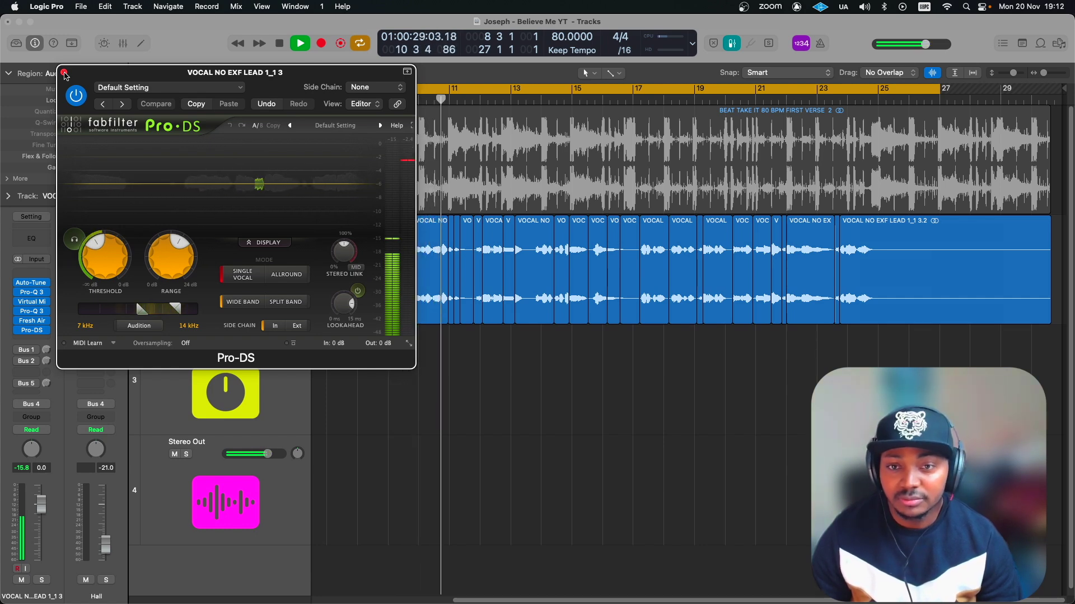
click(64, 74)
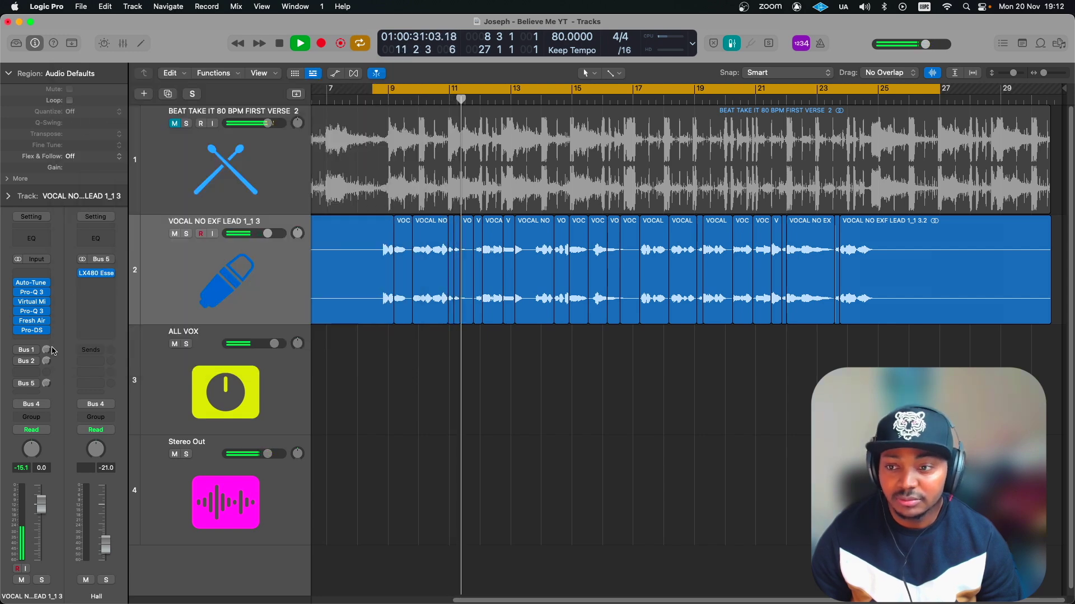
Restart playback to hear the lead vocal through the chain ending in Pro-DS.
key(space)
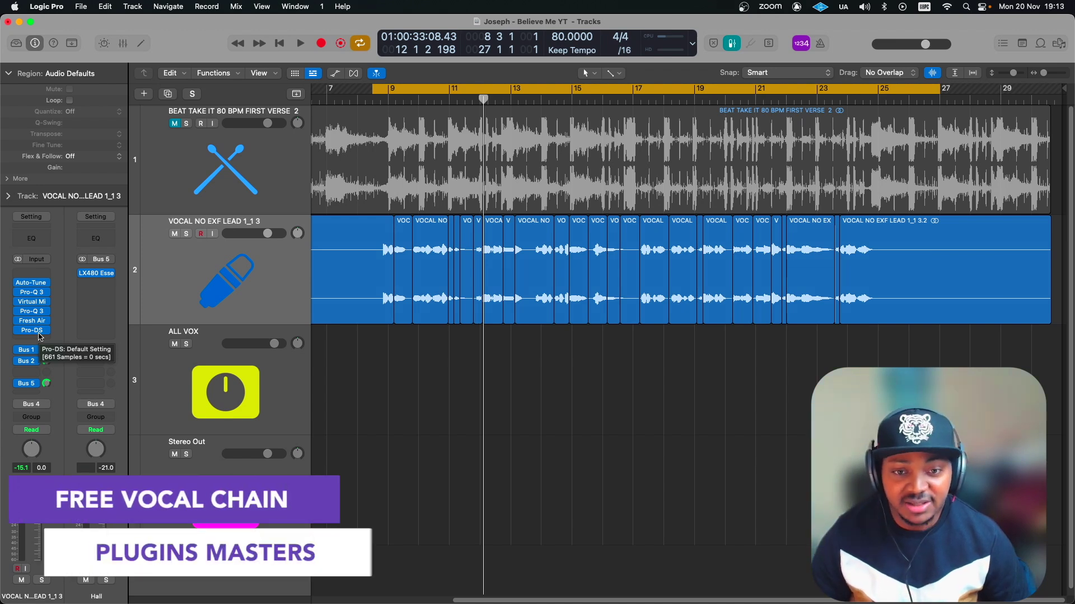
mouse_move(32, 333)
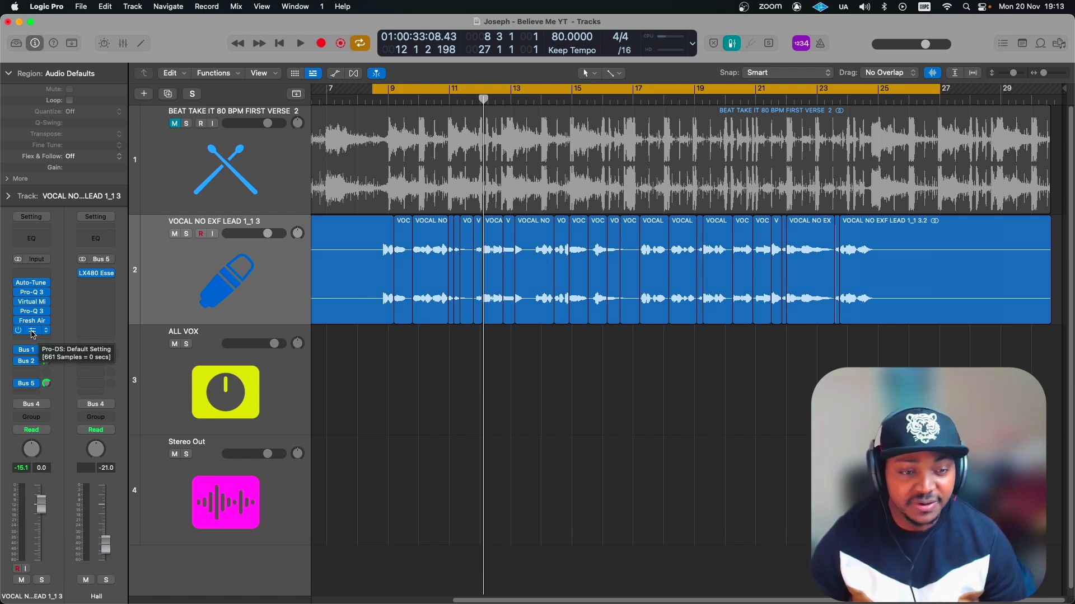
key(space)
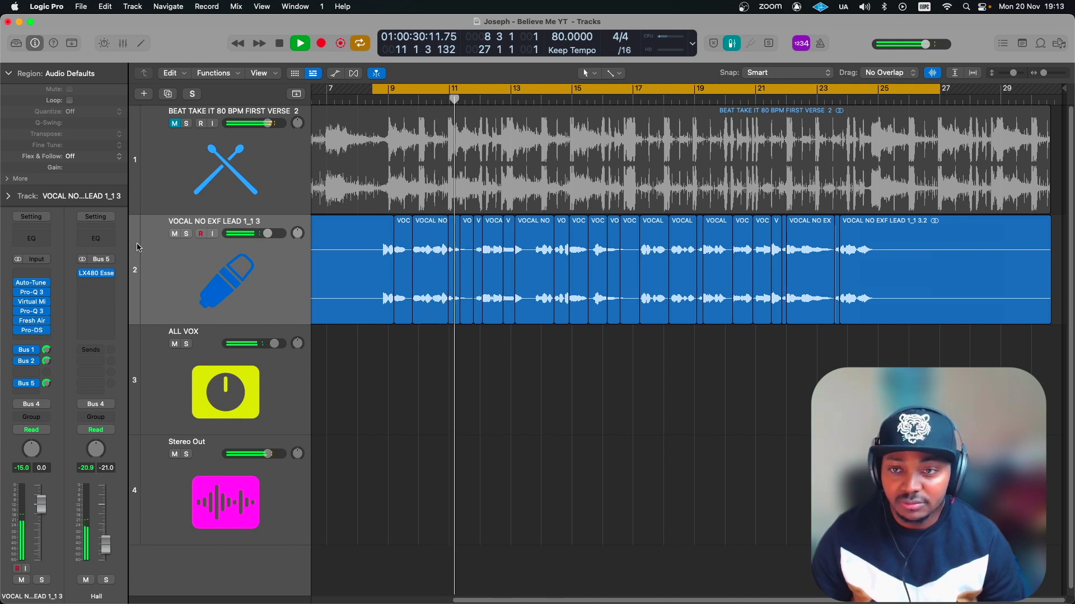
Select the BEAT TAKE IT 80 BPM FIRST VERSE 2 track and stop playback.
click(175, 142)
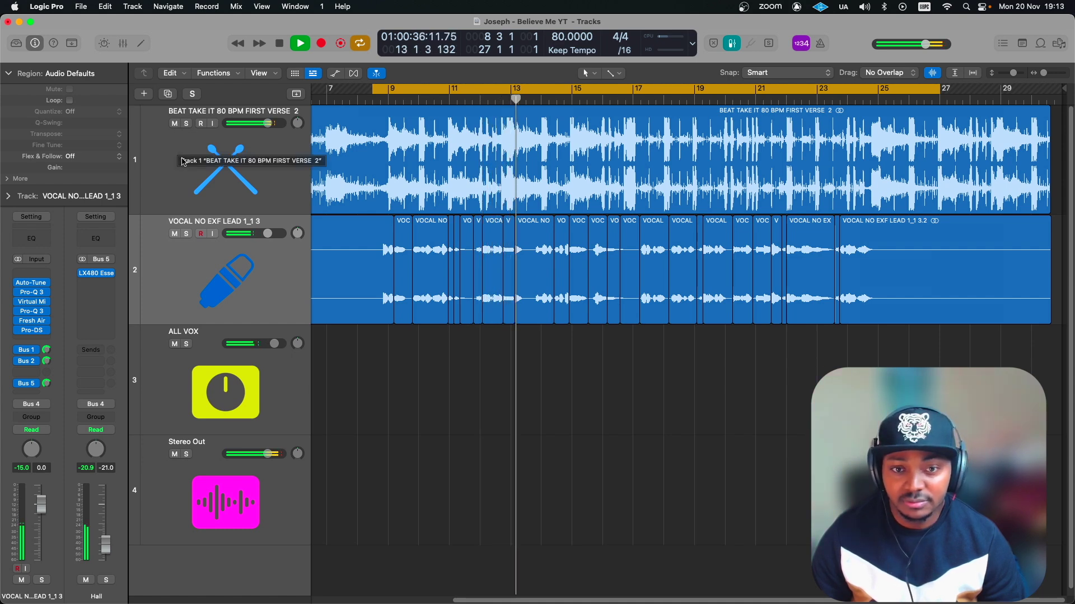
key(space)
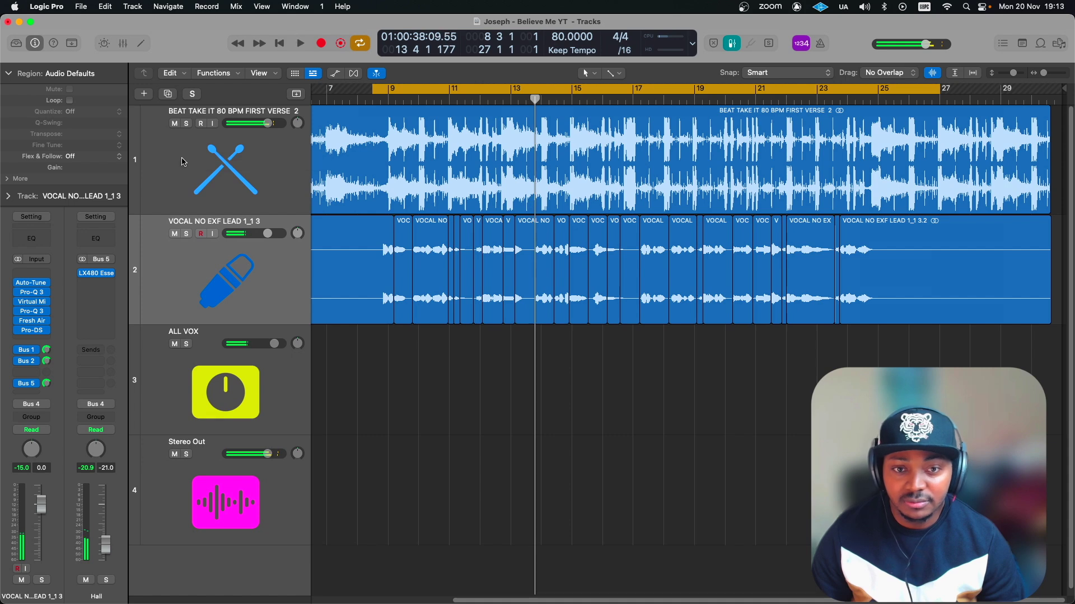